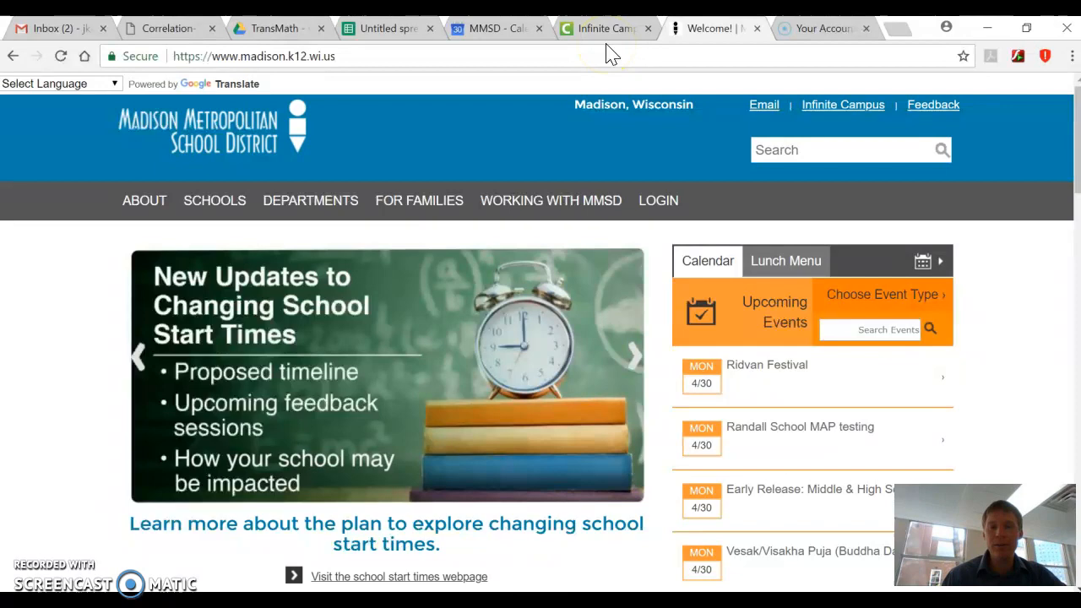
Go to the district's Staff Only page and open the Data Dashboard login from the staff logon pages
{"action": "scroll", "coordinate": [495, 284], "scroll_direction": "down", "scroll_amount": 15}
{"action": "scroll", "coordinate": [495, 284], "scroll_direction": "down", "scroll_amount": 6}
{"action": "left_click", "coordinate": [811, 239]}
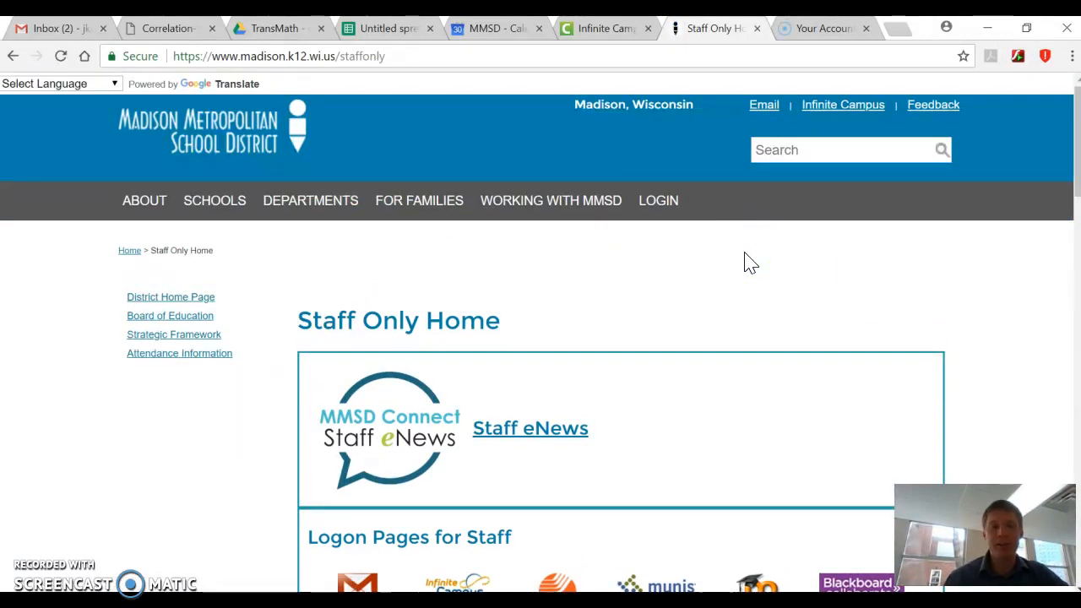
{"action": "scroll", "coordinate": [746, 263], "scroll_direction": "down", "scroll_amount": 5}
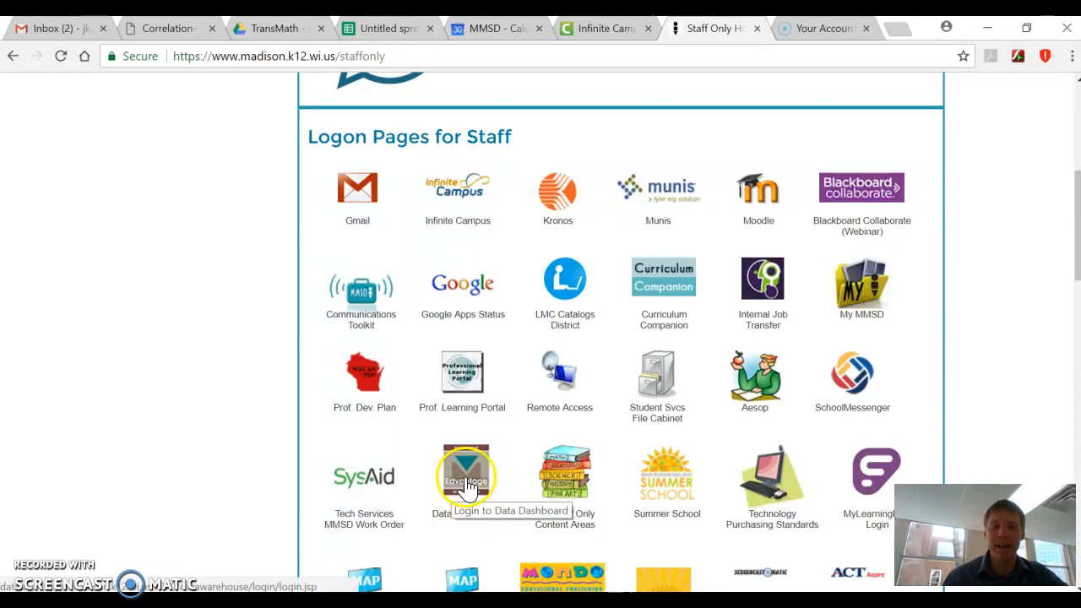
{"action": "left_click", "coordinate": [476, 478]}
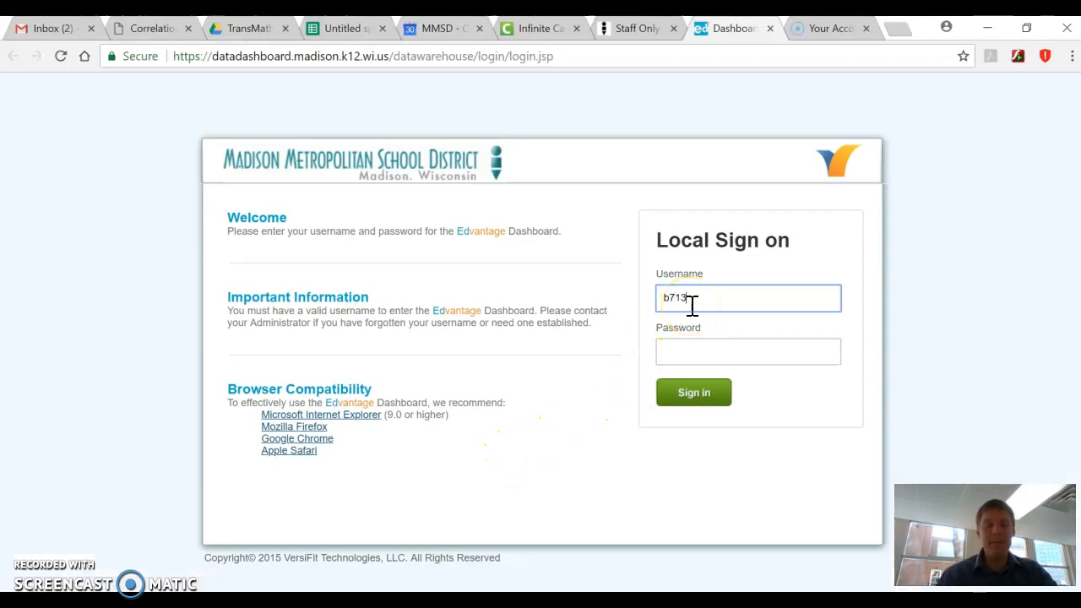
Sign in to the Edvantage Dashboard with the account username and password
{"action": "type", "text": "5"}
{"action": "key", "text": "Tab"}
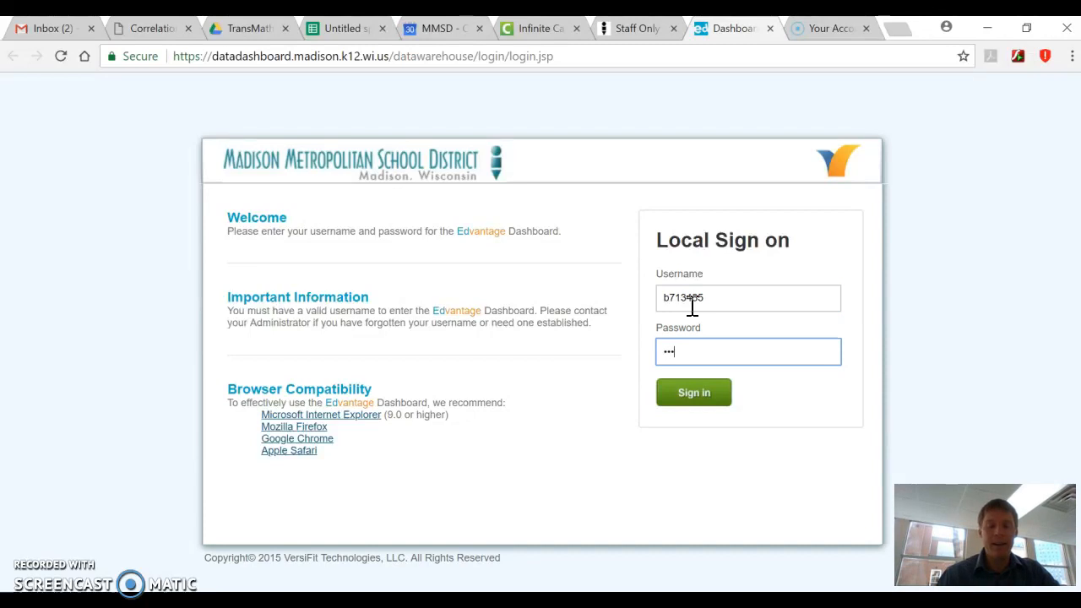
{"action": "key", "text": "Return"}
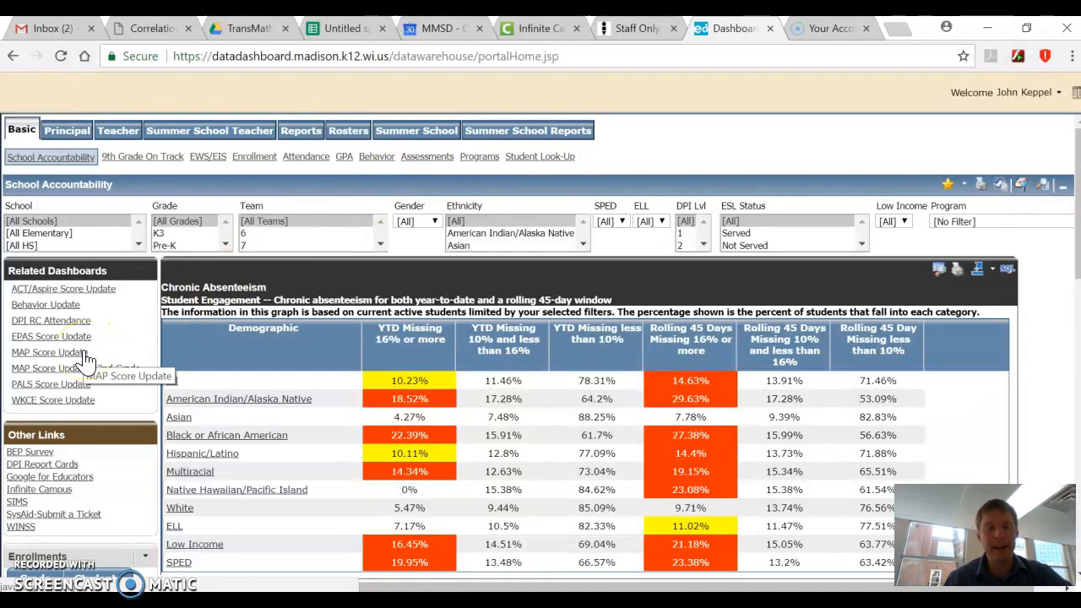
Open the MAP assessment dashboard and filter it to the school Cherokee Middle
{"action": "left_click", "coordinate": [446, 158]}
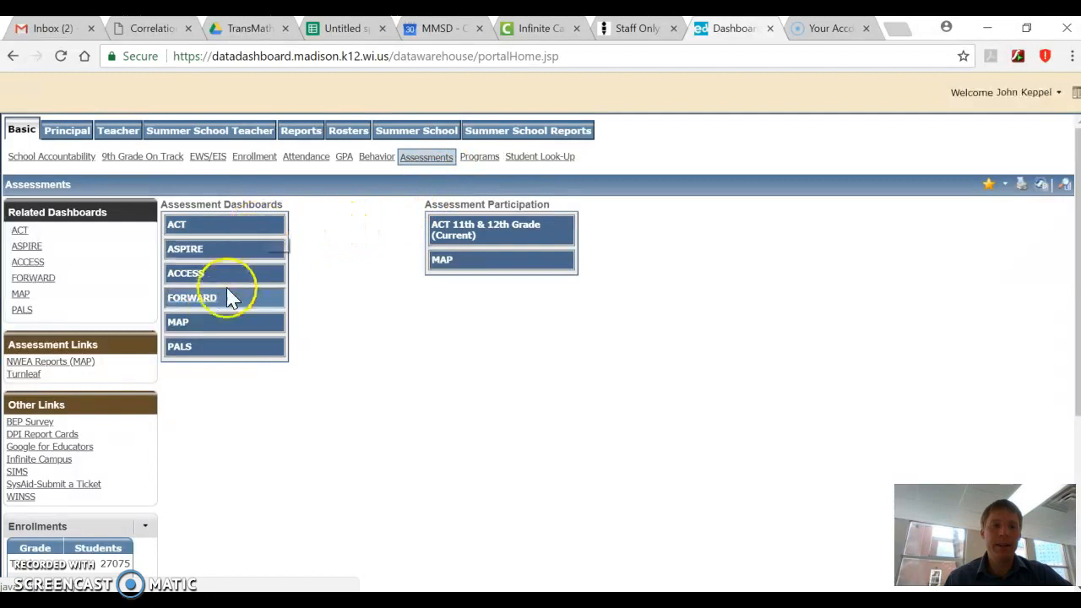
{"action": "left_click", "coordinate": [211, 332]}
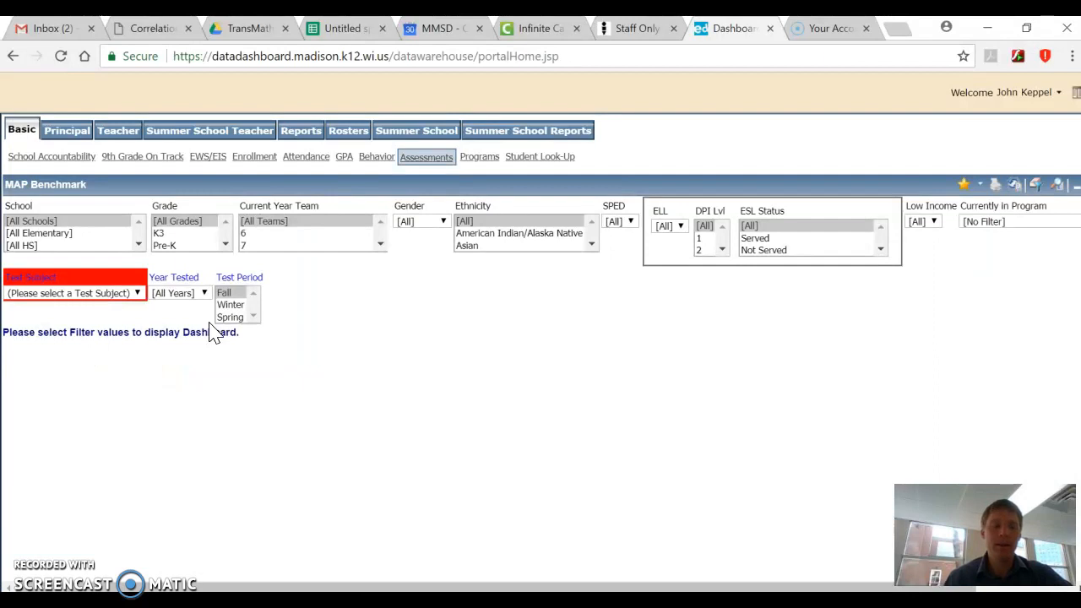
{"action": "left_click", "coordinate": [137, 247]}
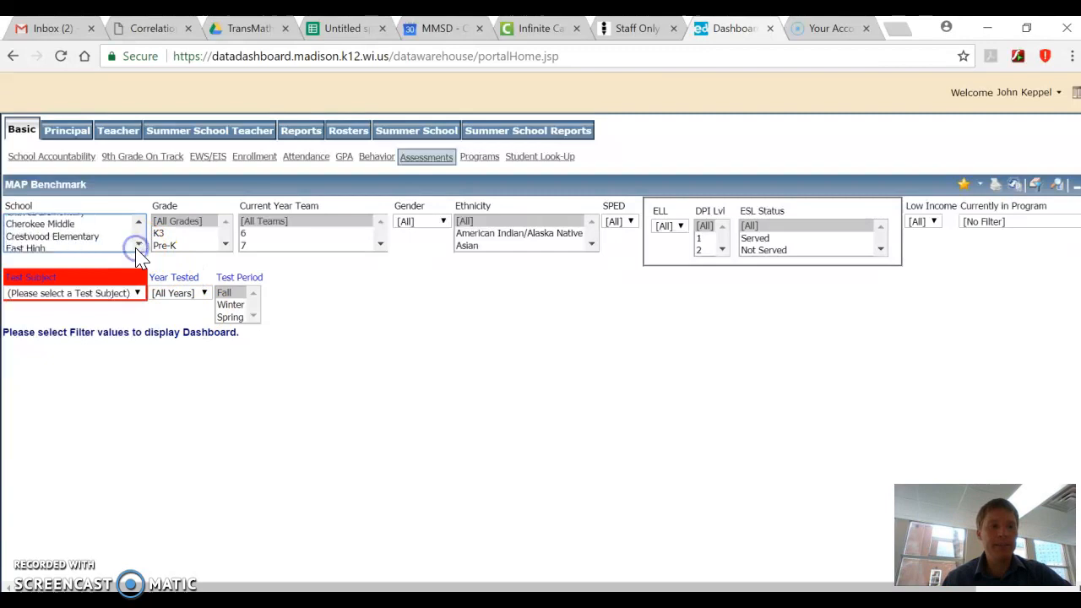
{"action": "left_click", "coordinate": [101, 223]}
{"action": "left_click", "coordinate": [42, 263]}
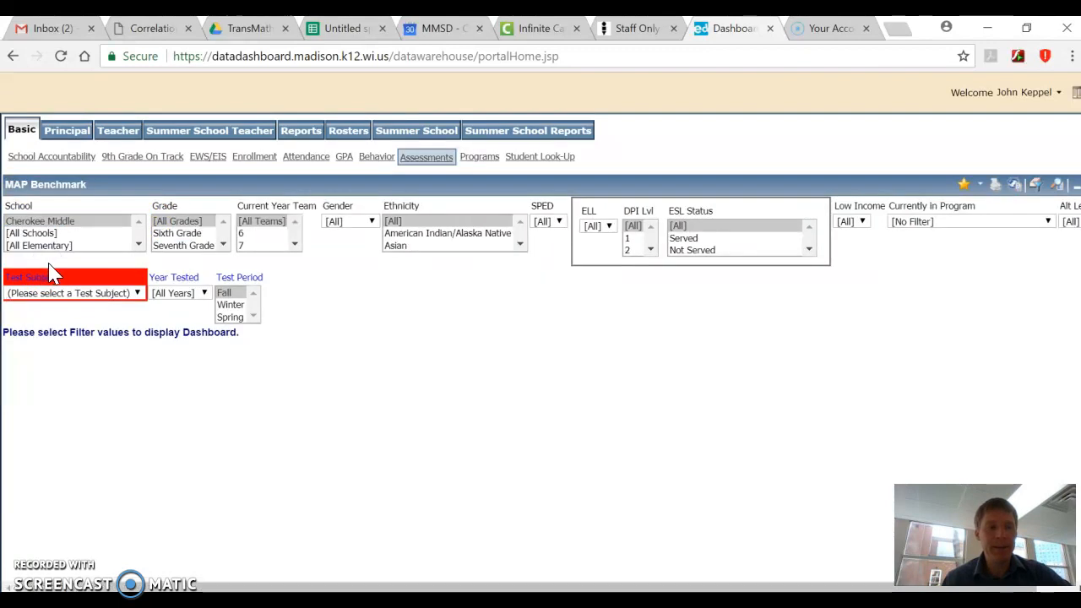
Restrict the MAP dashboard to current year team 6, test subject Math and year tested 2017-2018
{"action": "left_click", "coordinate": [260, 234]}
{"action": "left_click", "coordinate": [264, 261]}
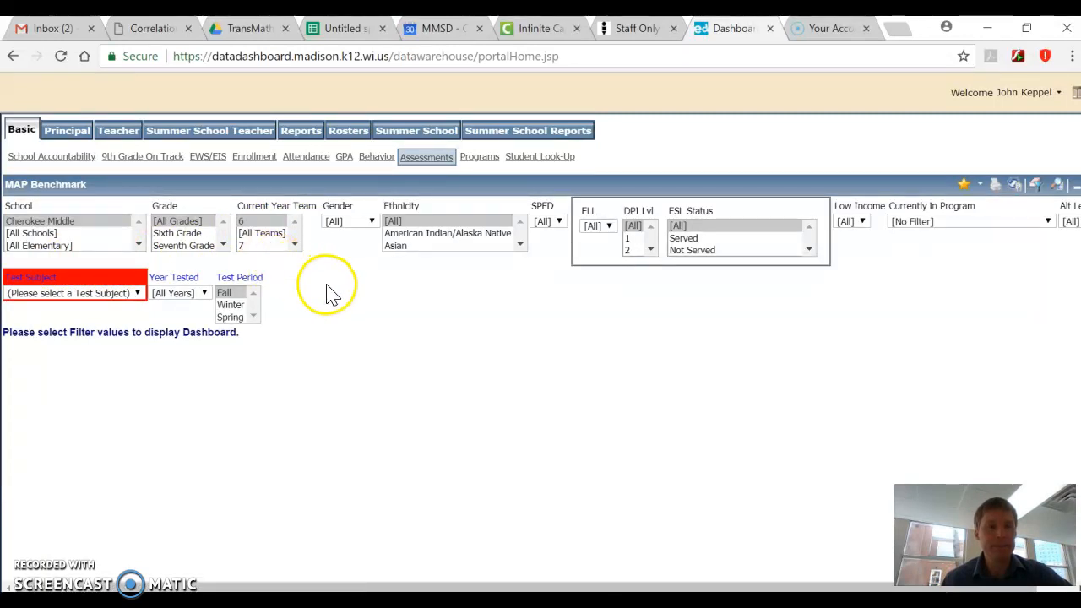
{"action": "left_click", "coordinate": [135, 296]}
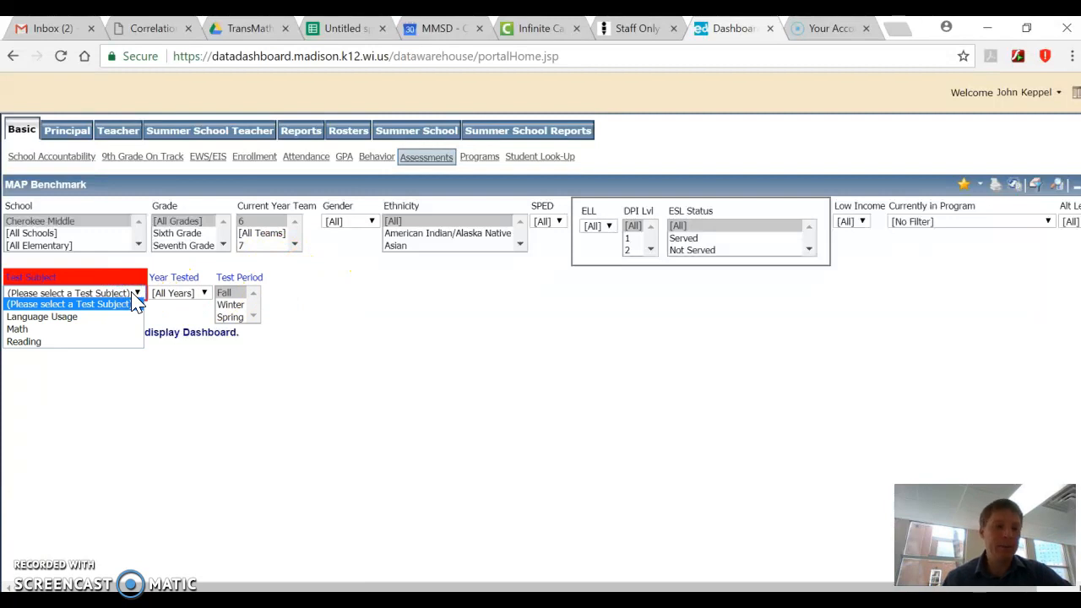
{"action": "left_click", "coordinate": [103, 330]}
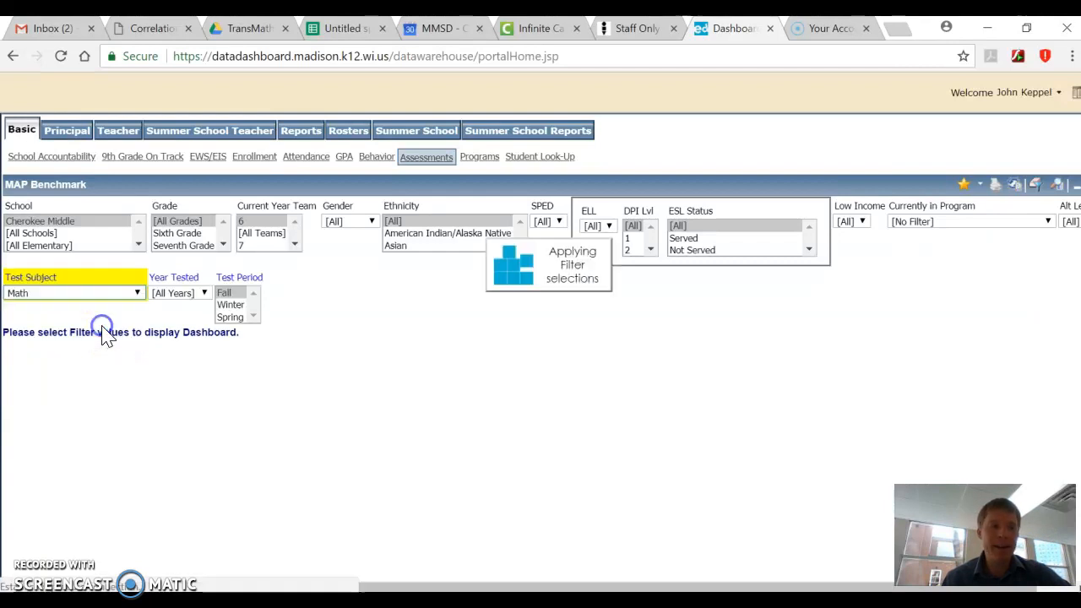
{"action": "left_click", "coordinate": [174, 294]}
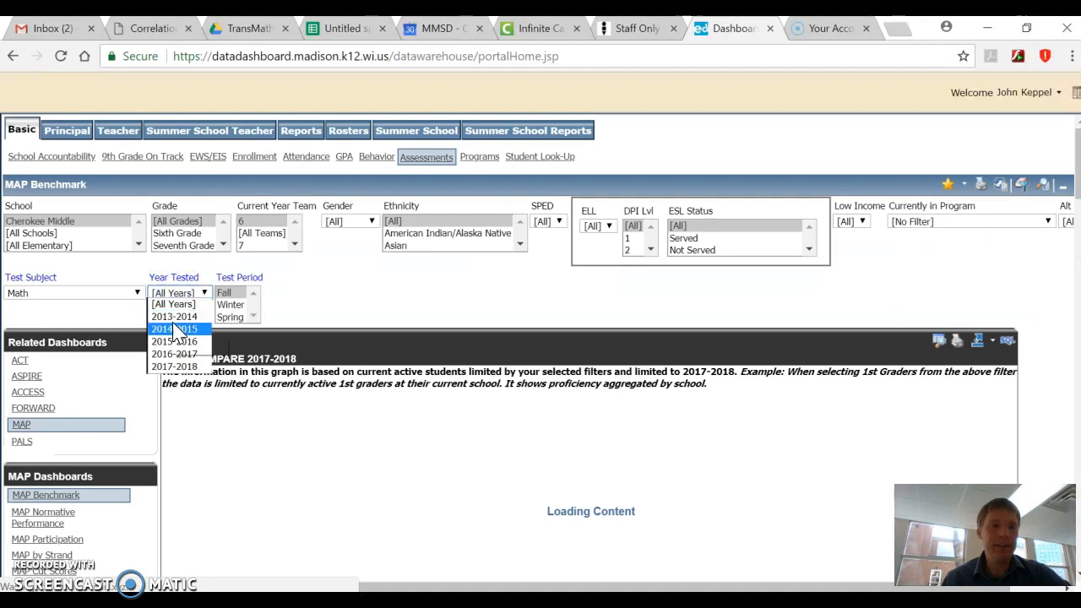
{"action": "left_click", "coordinate": [169, 366]}
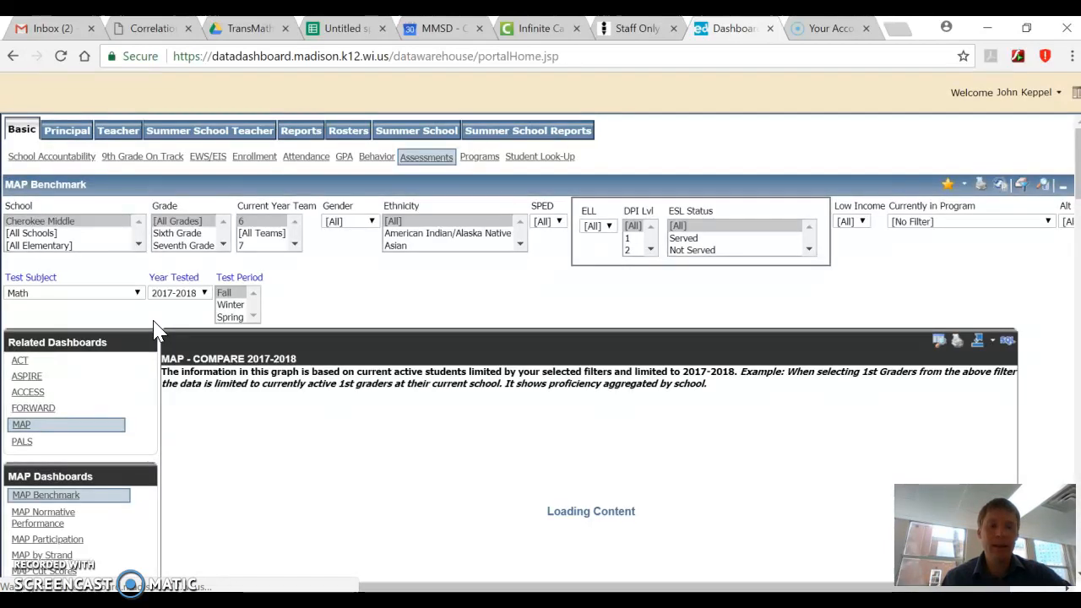
Open the student details behind Cherokee Middle's Minimal group in the MAP compare chart and look through the list
{"action": "scroll", "coordinate": [155, 330], "scroll_direction": "down", "scroll_amount": 1}
{"action": "scroll", "coordinate": [155, 330], "scroll_direction": "down", "scroll_amount": 1}
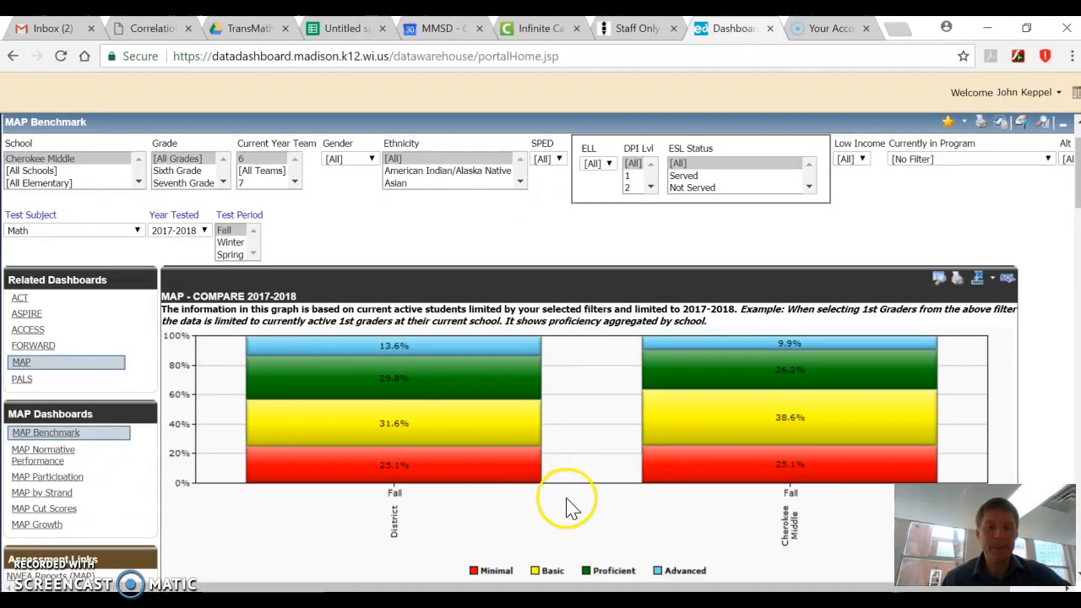
{"action": "scroll", "coordinate": [568, 507], "scroll_direction": "down", "scroll_amount": 7}
{"action": "scroll", "coordinate": [568, 507], "scroll_direction": "down", "scroll_amount": 6}
{"action": "scroll", "coordinate": [567, 507], "scroll_direction": "up", "scroll_amount": 8}
{"action": "scroll", "coordinate": [568, 507], "scroll_direction": "up", "scroll_amount": 3}
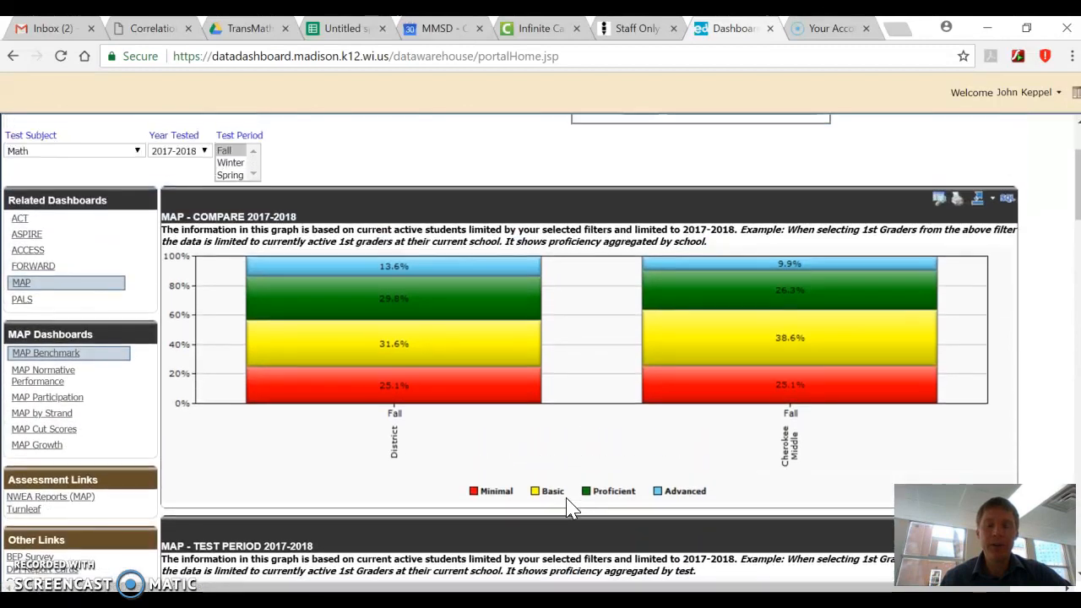
{"action": "mouse_move", "coordinate": [735, 386]}
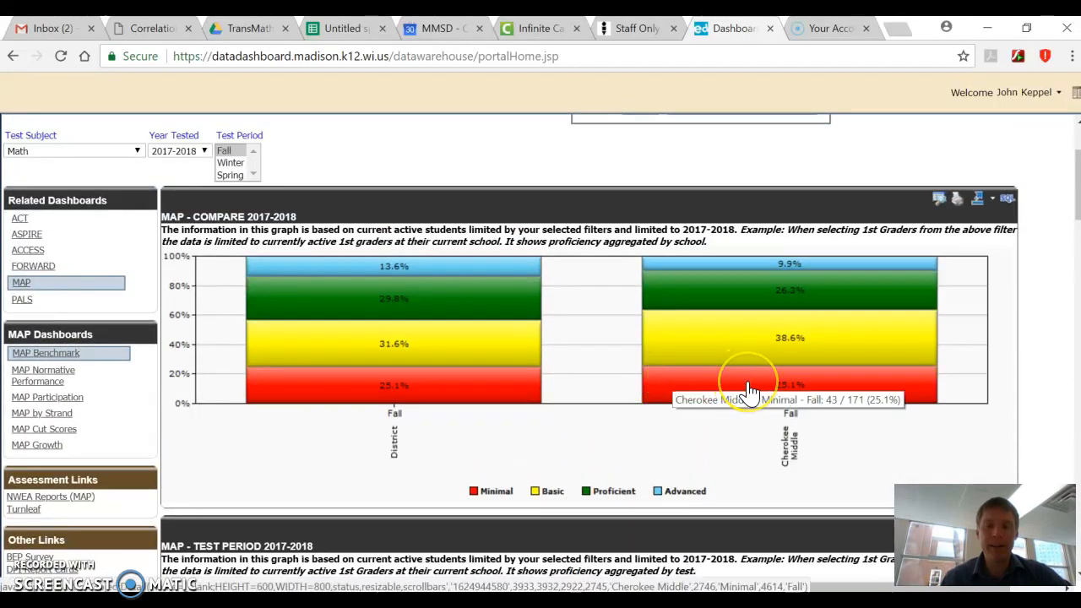
{"action": "left_click", "coordinate": [749, 389]}
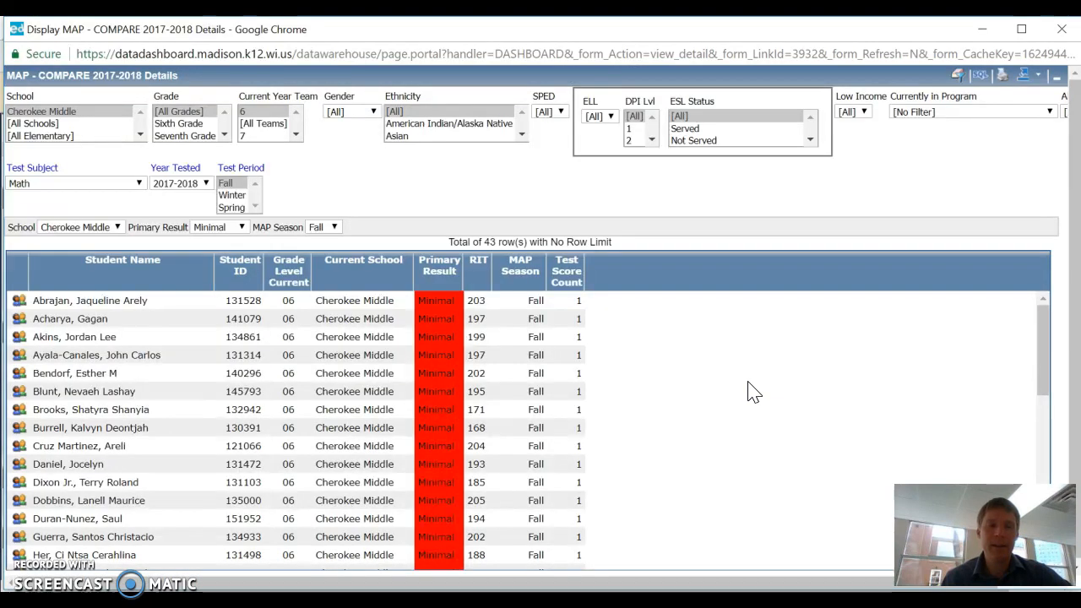
{"action": "scroll", "coordinate": [495, 413], "scroll_direction": "down", "scroll_amount": 5}
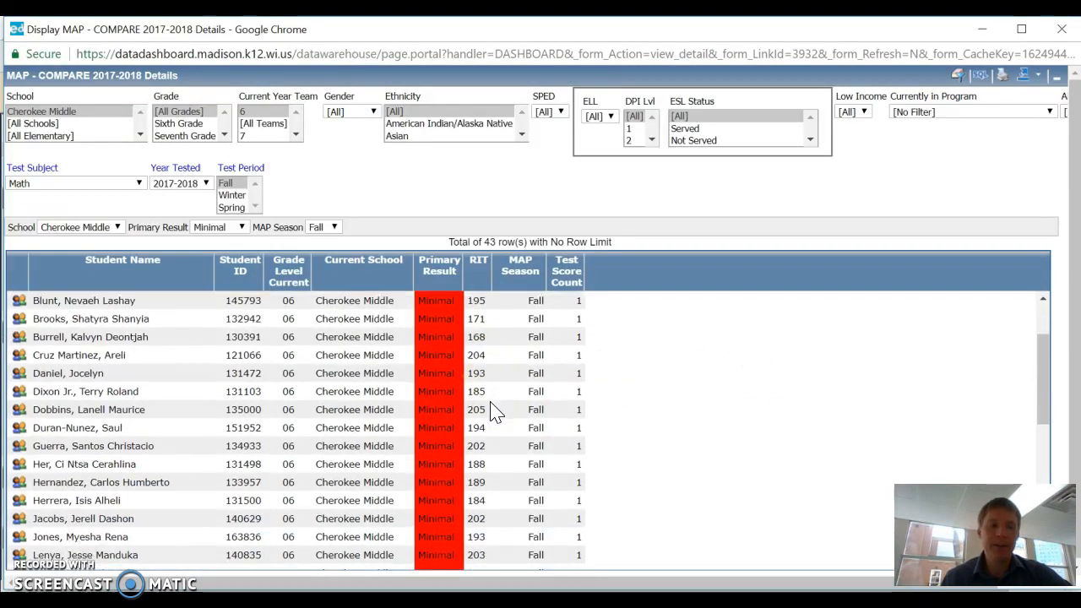
{"action": "scroll", "coordinate": [496, 412], "scroll_direction": "up", "scroll_amount": 5}
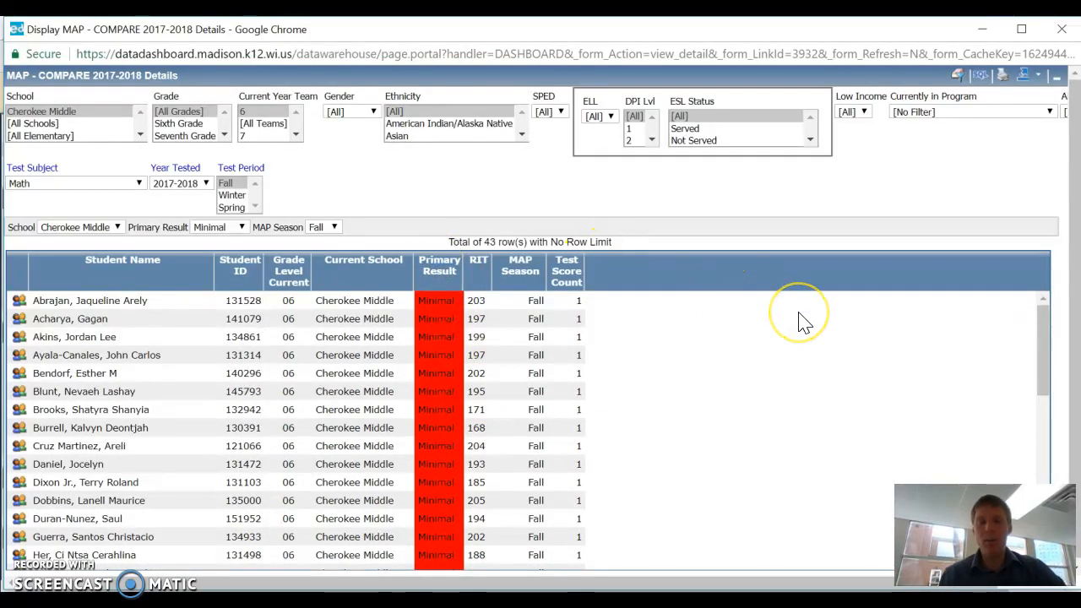
Export the student details list to Excel and open the downloaded file
{"action": "left_click", "coordinate": [1023, 77]}
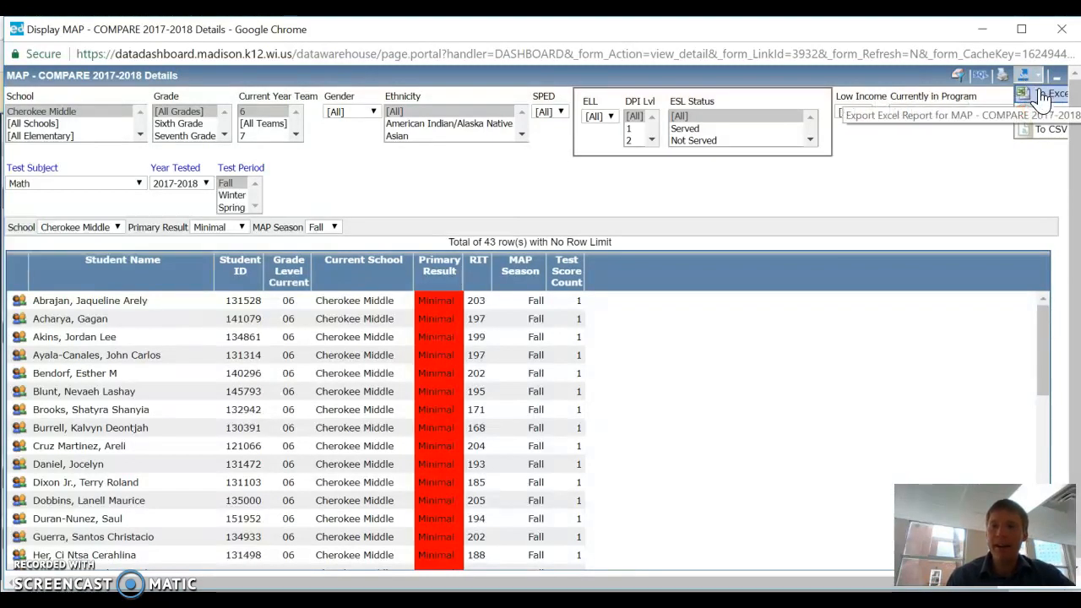
{"action": "left_click", "coordinate": [1044, 98]}
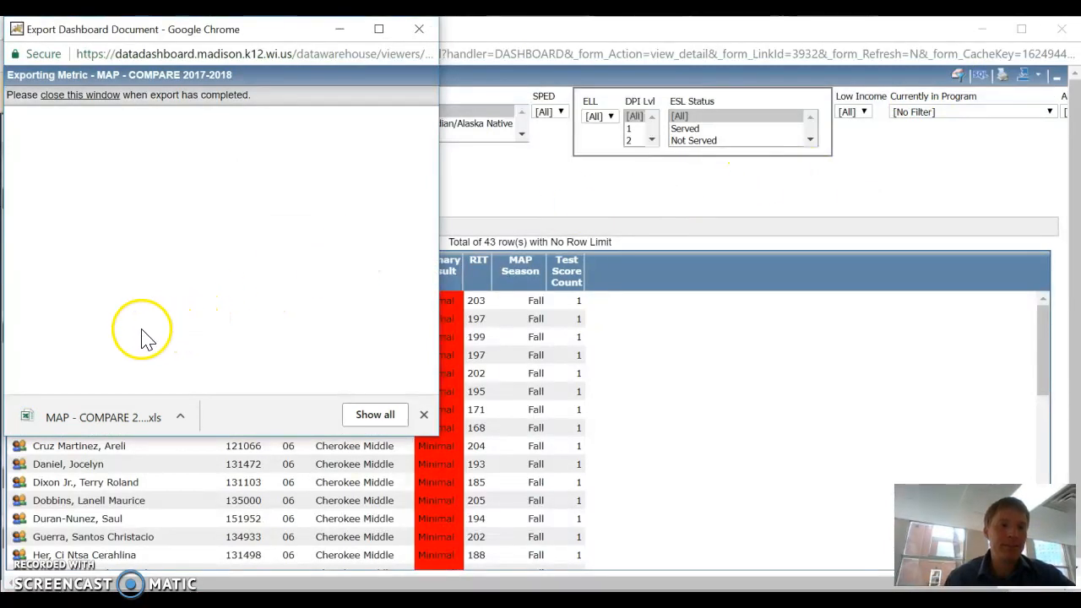
{"action": "left_click", "coordinate": [160, 410]}
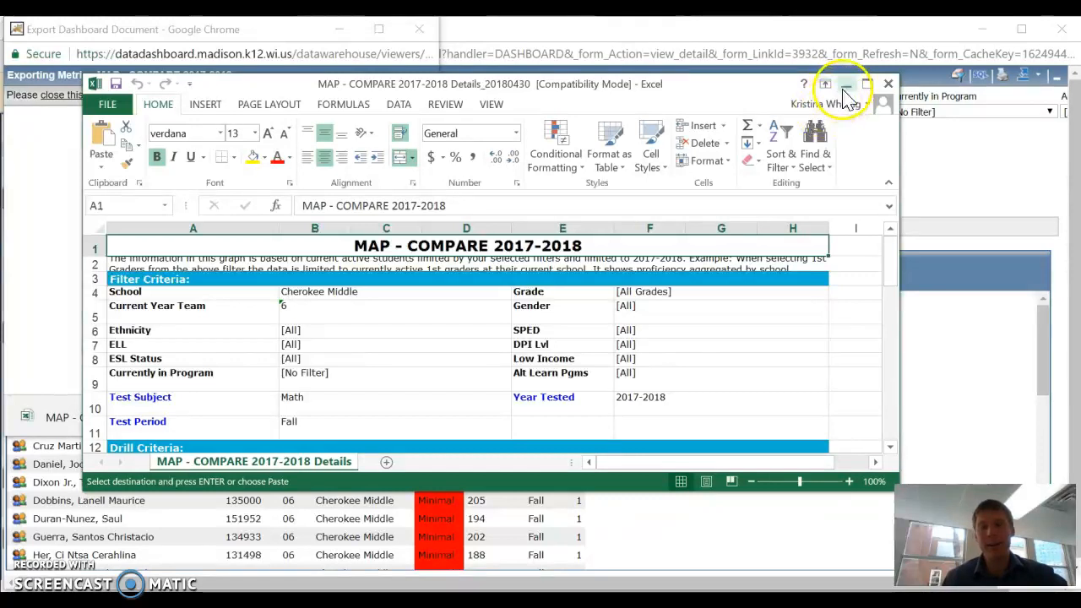
Minimize the exported workbook, restore it at full size and look over its filter criteria and student rows
{"action": "left_click", "coordinate": [847, 85]}
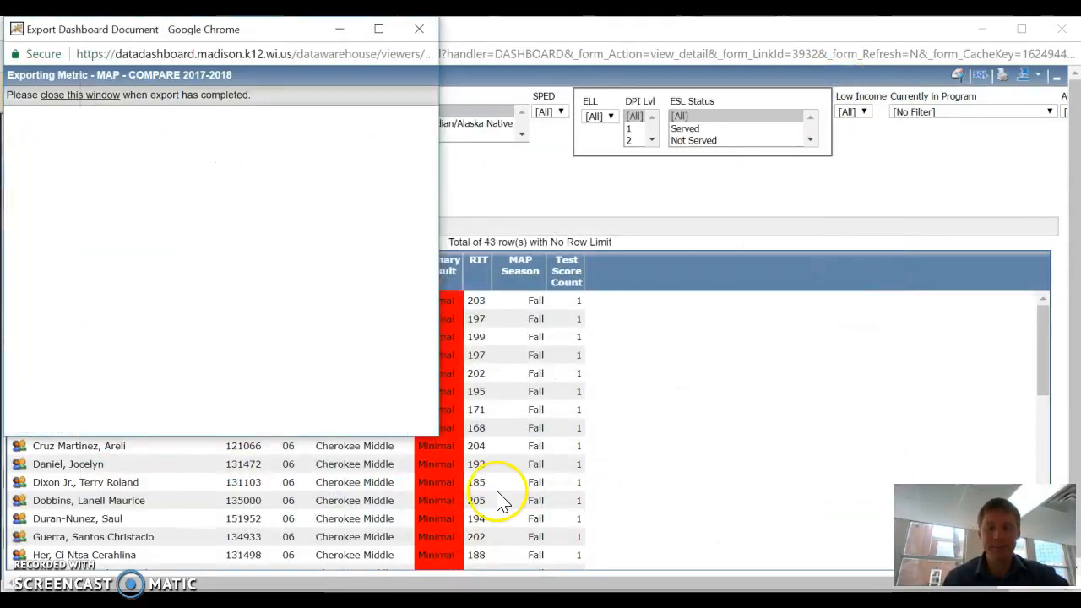
{"action": "mouse_move", "coordinate": [524, 592]}
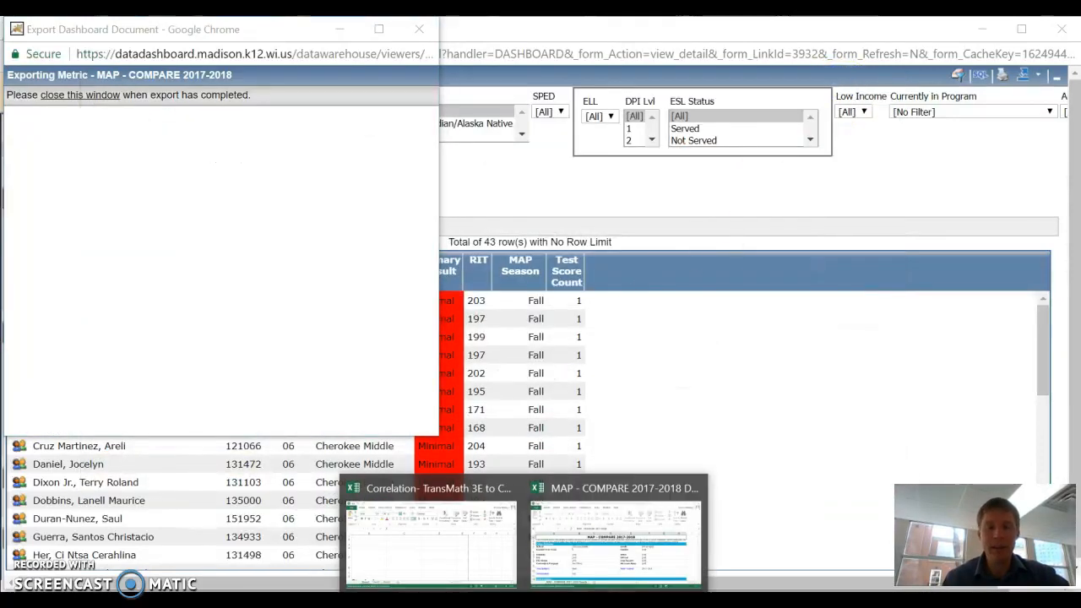
{"action": "left_click", "coordinate": [591, 530]}
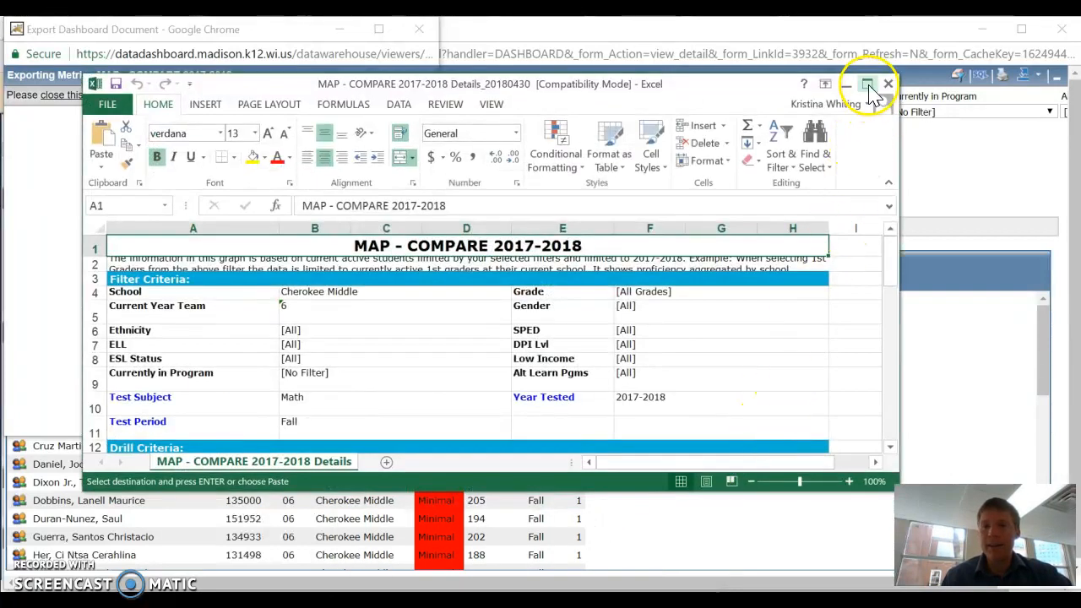
{"action": "left_click", "coordinate": [867, 84]}
{"action": "scroll", "coordinate": [385, 399], "scroll_direction": "down", "scroll_amount": 2}
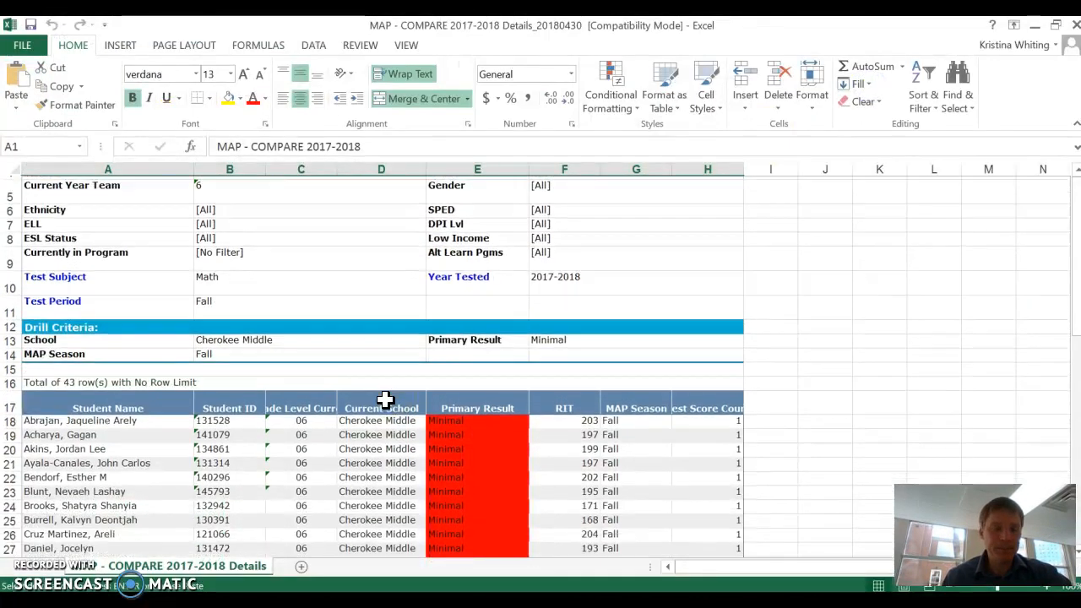
{"action": "scroll", "coordinate": [385, 399], "scroll_direction": "up", "scroll_amount": 2}
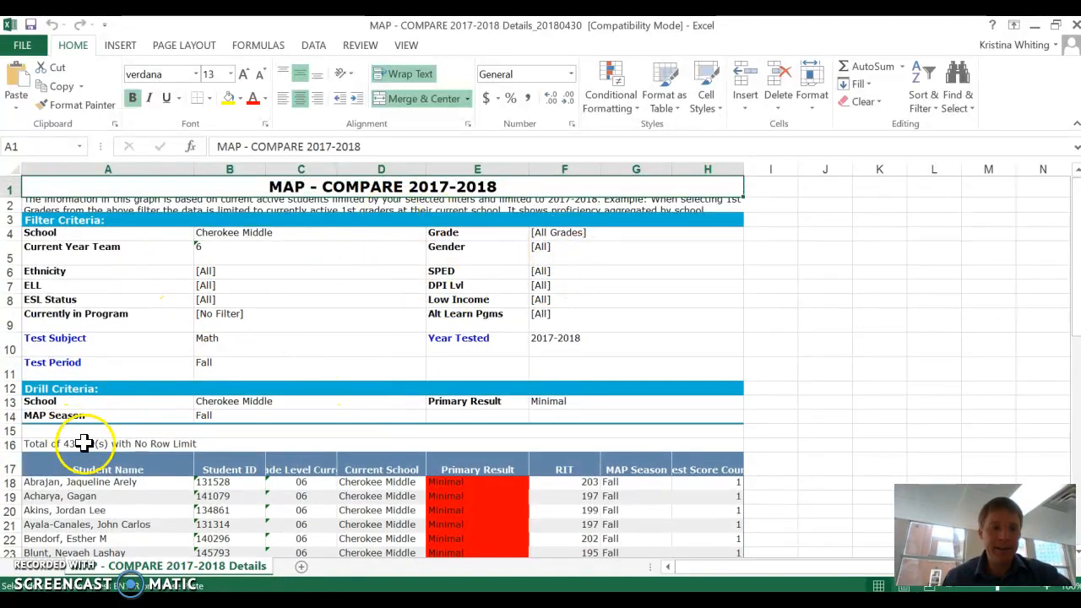
Copy the student table from its header row to the last student, covering Student Name through MAP Season (A17:G60)
{"action": "scroll", "coordinate": [90, 449], "scroll_direction": "down", "scroll_amount": 2}
{"action": "left_click", "coordinate": [85, 380]}
{"action": "key", "text": "shift+Right"}
{"action": "key", "text": "shift+Right"}
{"action": "key", "text": "shift+Right"}
{"action": "key", "text": "shift+Right"}
{"action": "key", "text": "shift+Right"}
{"action": "key", "text": "shift+Right"}
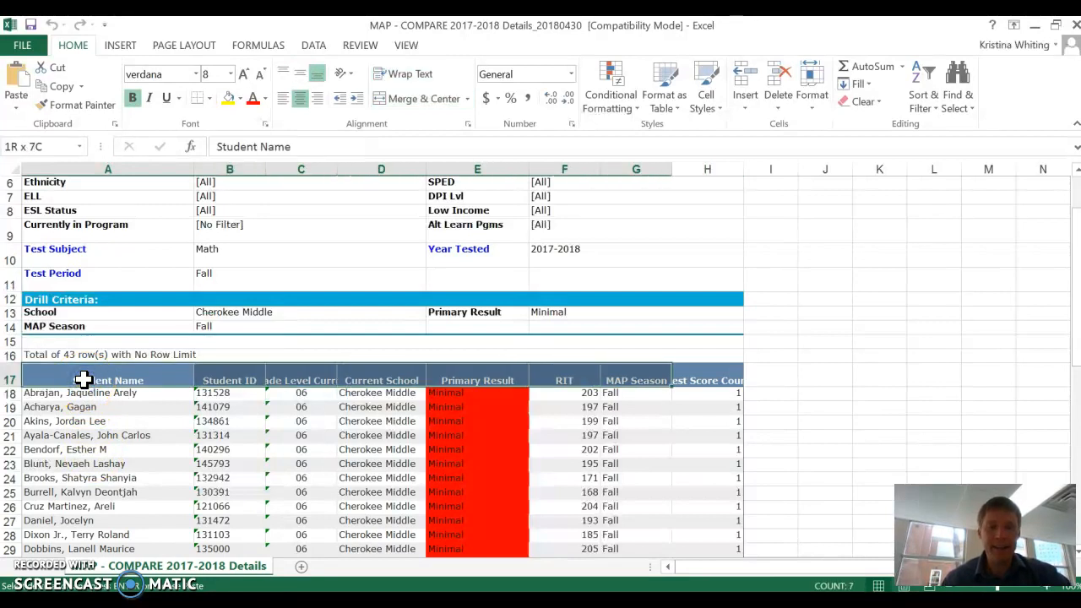
{"action": "key", "text": "ctrl+shift+Down"}
{"action": "scroll", "coordinate": [84, 379], "scroll_direction": "up", "scroll_amount": 17}
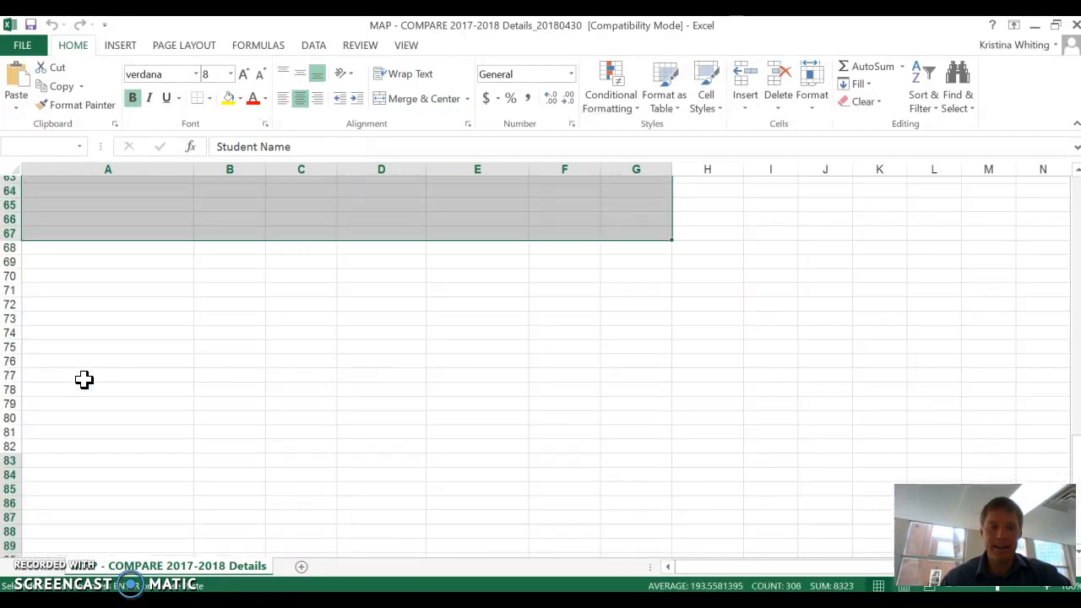
{"action": "key", "text": "shift+Up"}
{"action": "key", "text": "shift+Up"}
{"action": "key", "text": "shift+Up"}
{"action": "key", "text": "shift+Up"}
{"action": "key", "text": "shift+Up"}
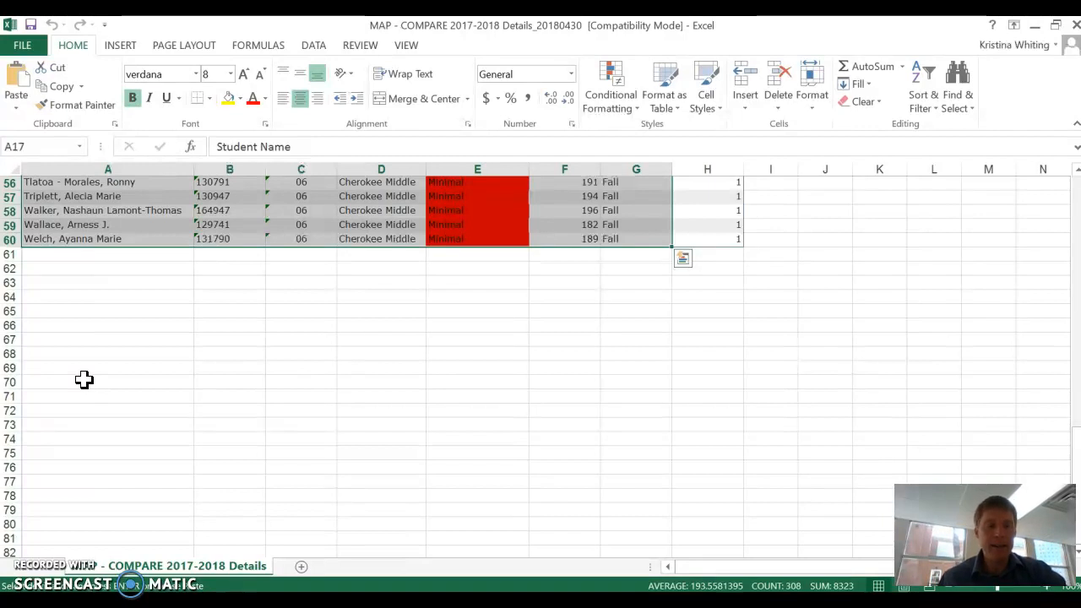
{"action": "key", "text": "ctrl+c"}
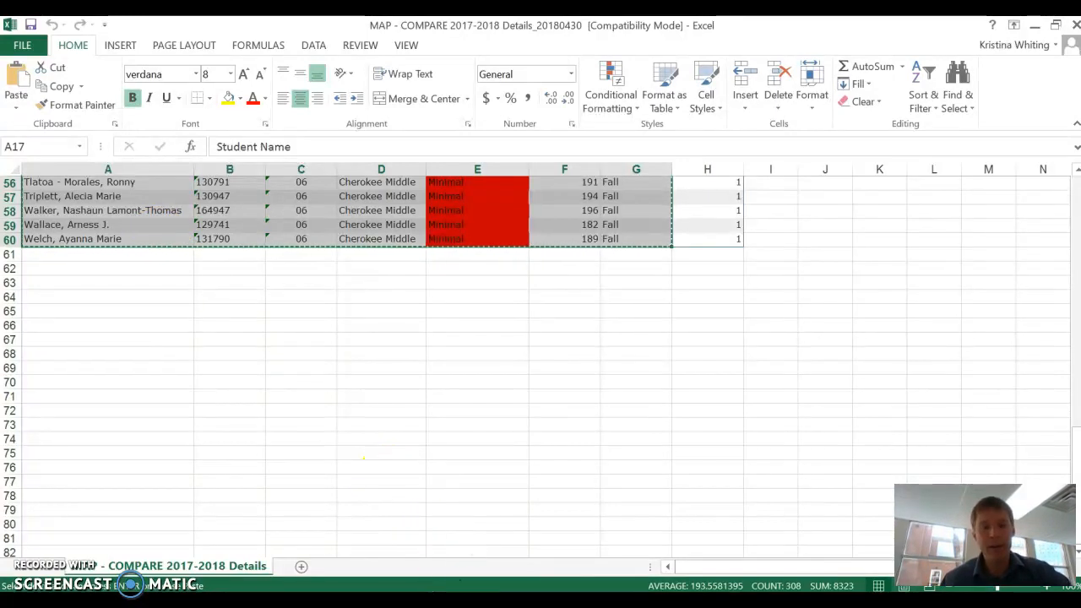
Switch to the blank untitled spreadsheet in Google Sheets in the main Chrome window
{"action": "left_click", "coordinate": [481, 603]}
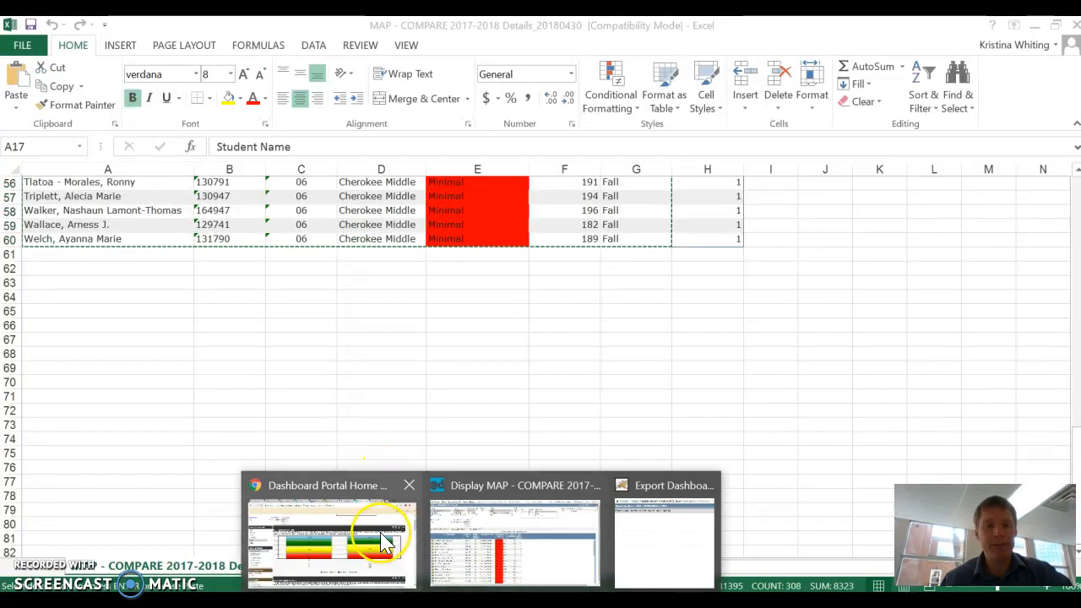
{"action": "left_click", "coordinate": [378, 531]}
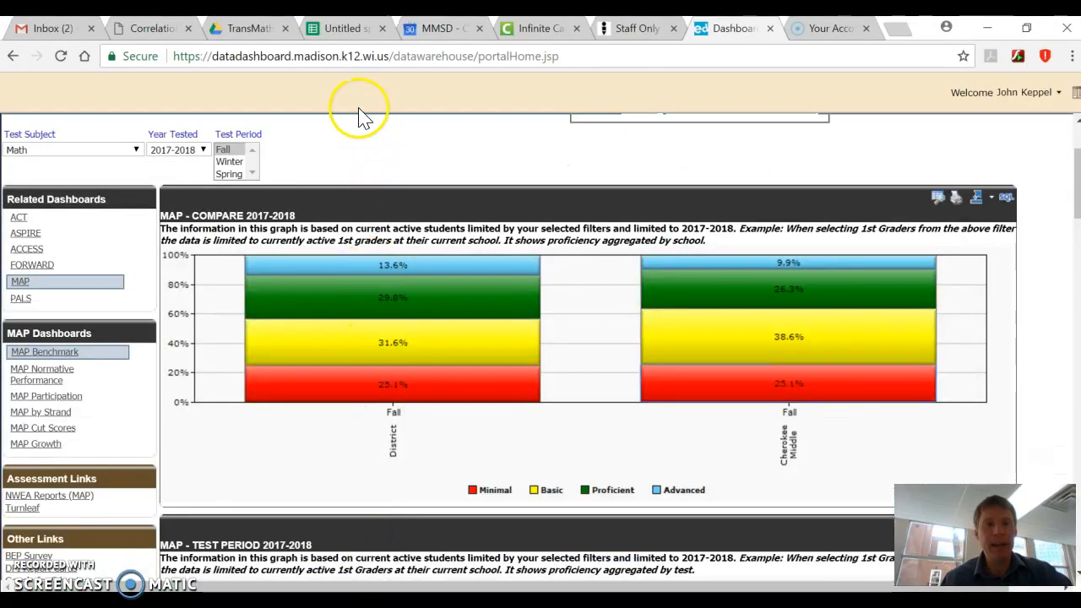
{"action": "left_click", "coordinate": [346, 29]}
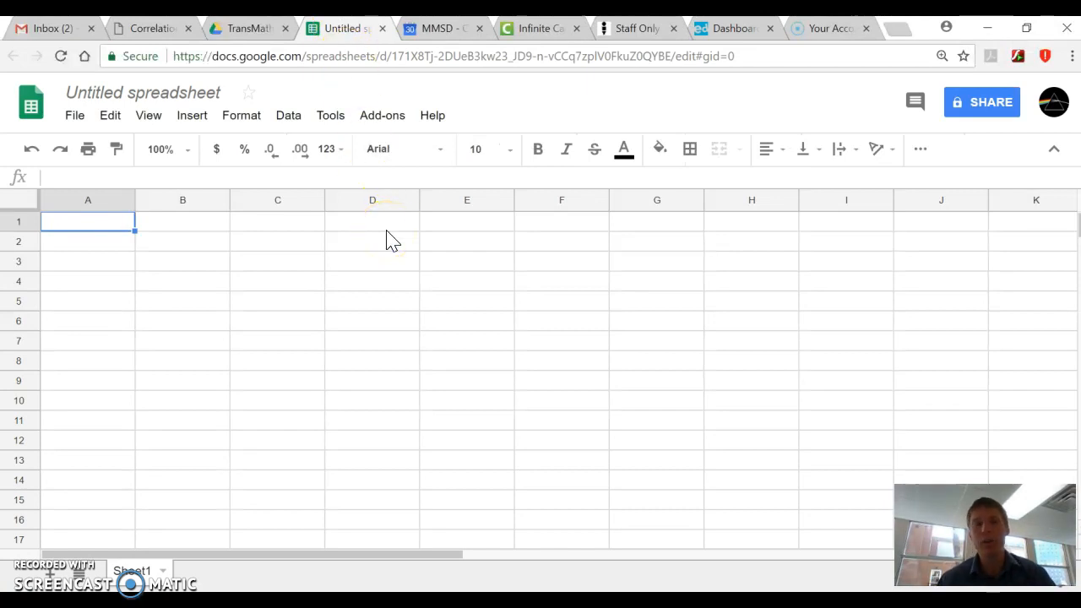
Paste the copied student table into the blank sheet starting at cell A1
{"action": "left_click", "coordinate": [121, 223]}
{"action": "right_click", "coordinate": [121, 224]}
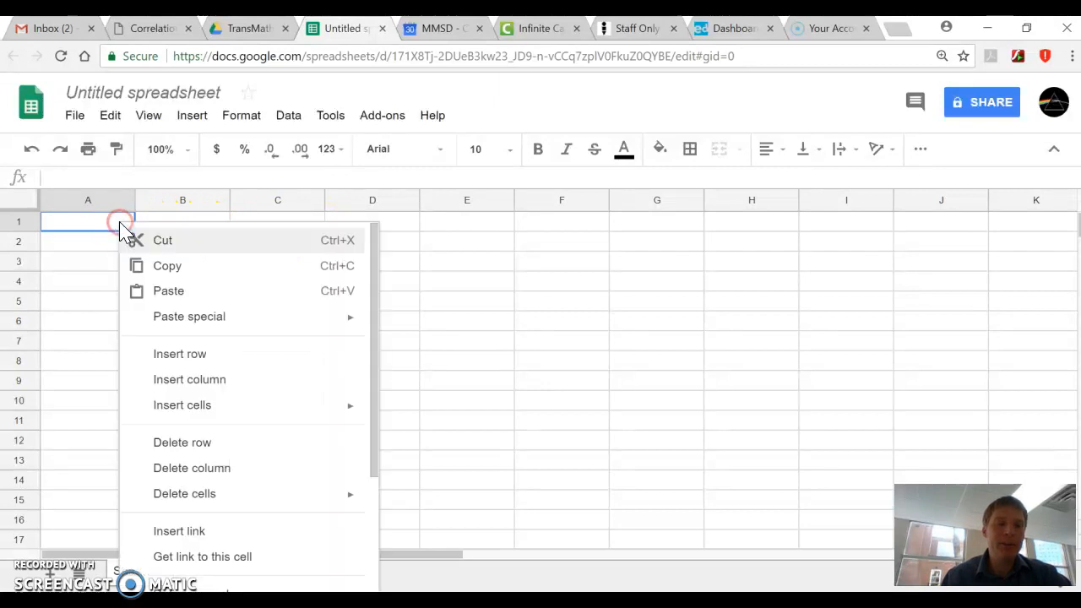
{"action": "left_click", "coordinate": [168, 290]}
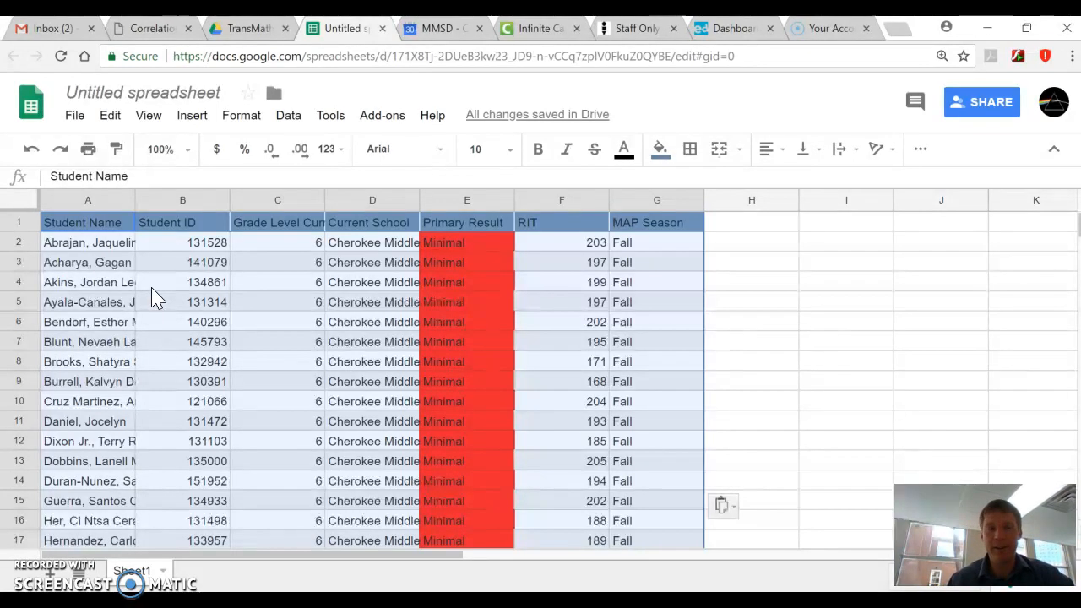
{"action": "left_click", "coordinate": [450, 362]}
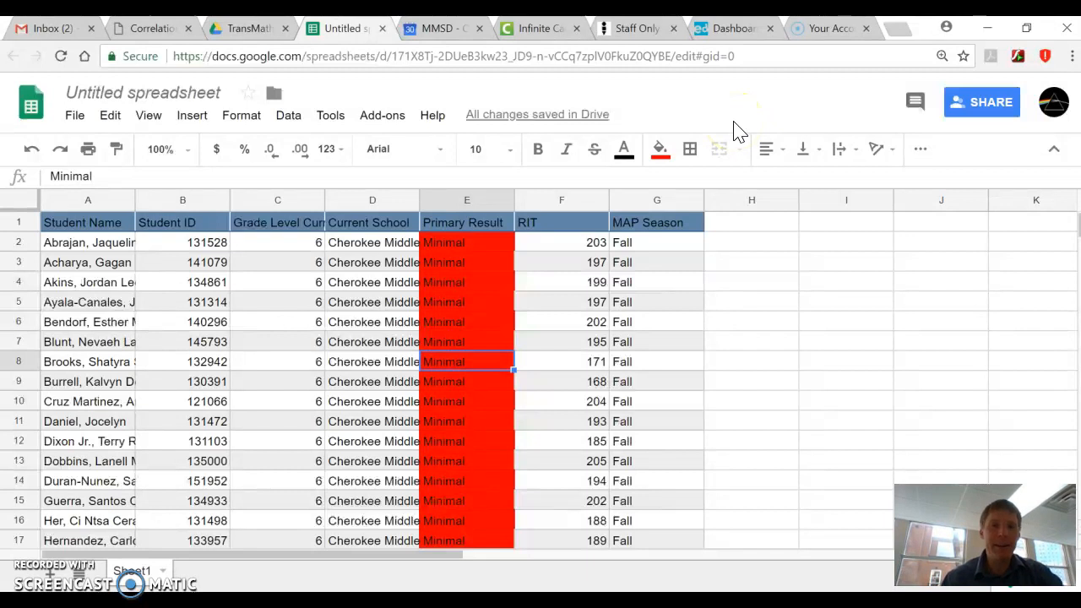
Return to the data dashboard's MAP - COMPARE 2017-2018 Details window and look through its School filter options
{"action": "left_click", "coordinate": [733, 28]}
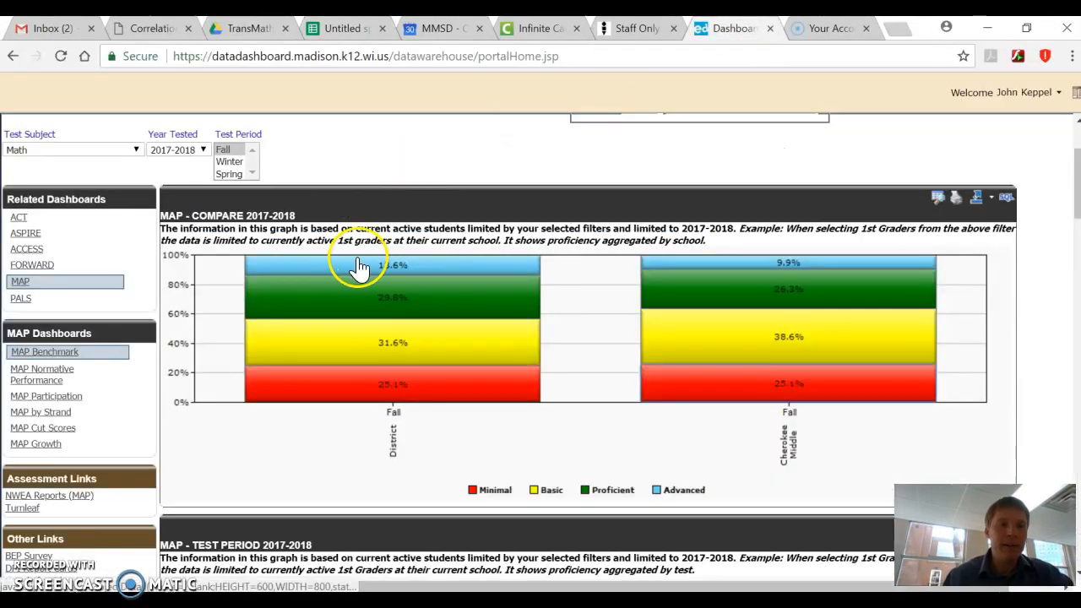
{"action": "scroll", "coordinate": [359, 267], "scroll_direction": "up", "scroll_amount": 2}
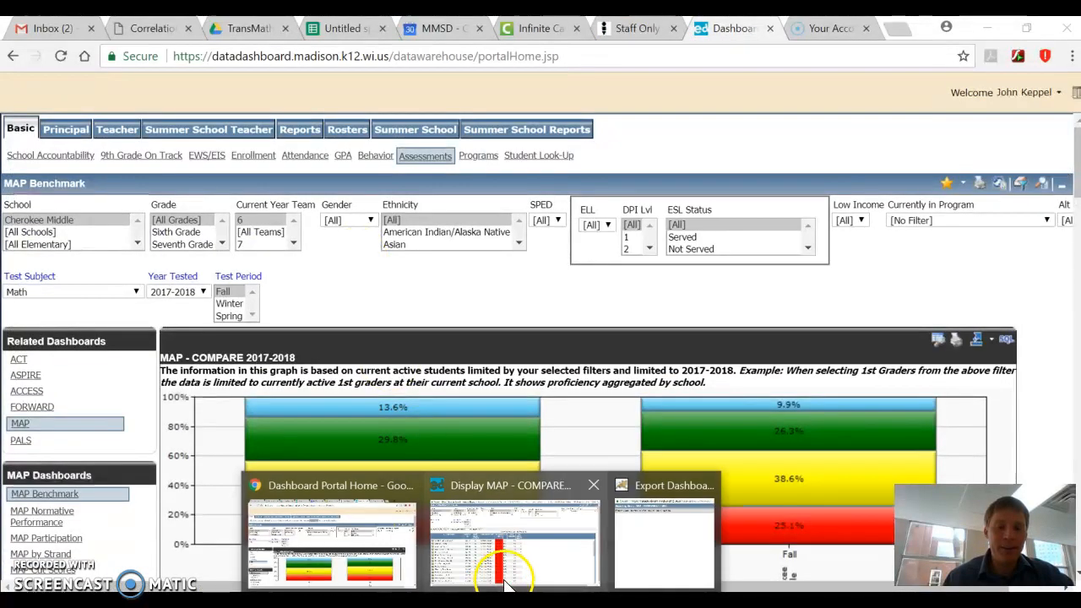
{"action": "left_click", "coordinate": [507, 575]}
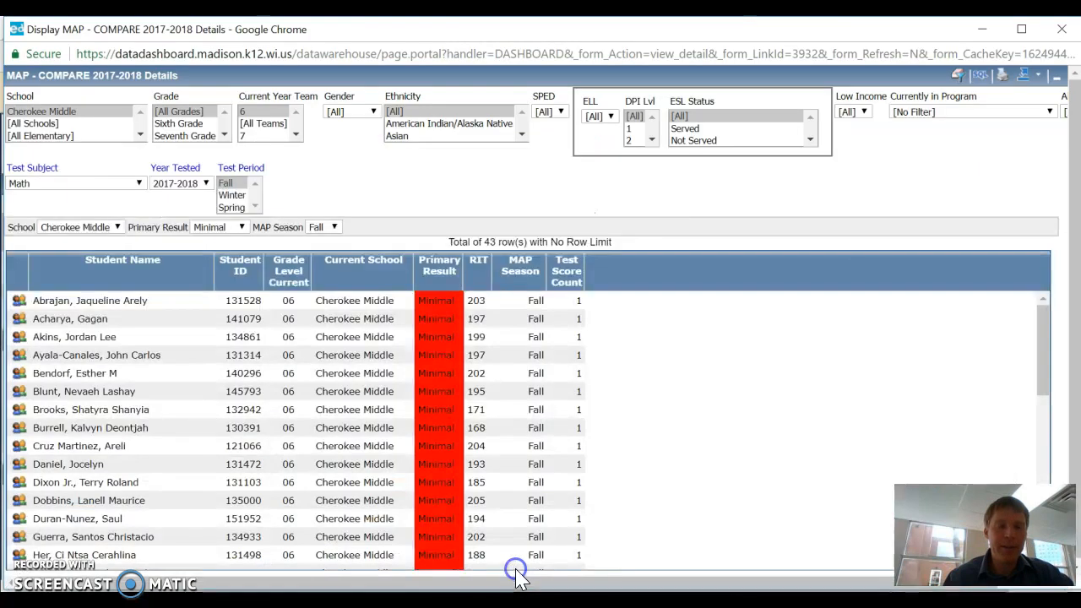
{"action": "left_click", "coordinate": [101, 230]}
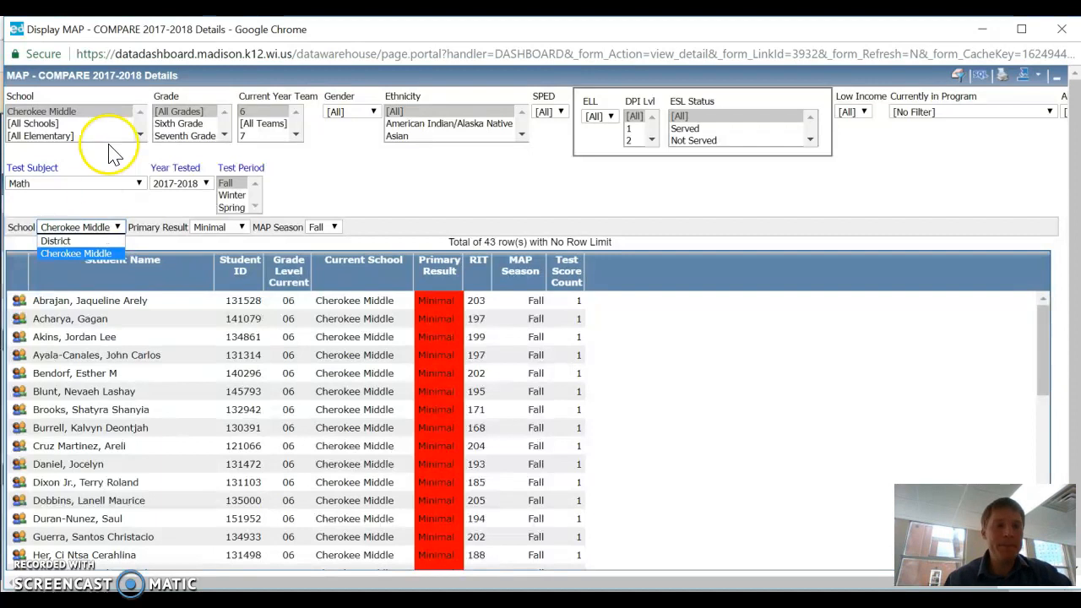
{"action": "left_click", "coordinate": [140, 135]}
{"action": "left_click", "coordinate": [140, 135]}
{"action": "scroll", "coordinate": [139, 137], "scroll_direction": "up", "scroll_amount": 5}
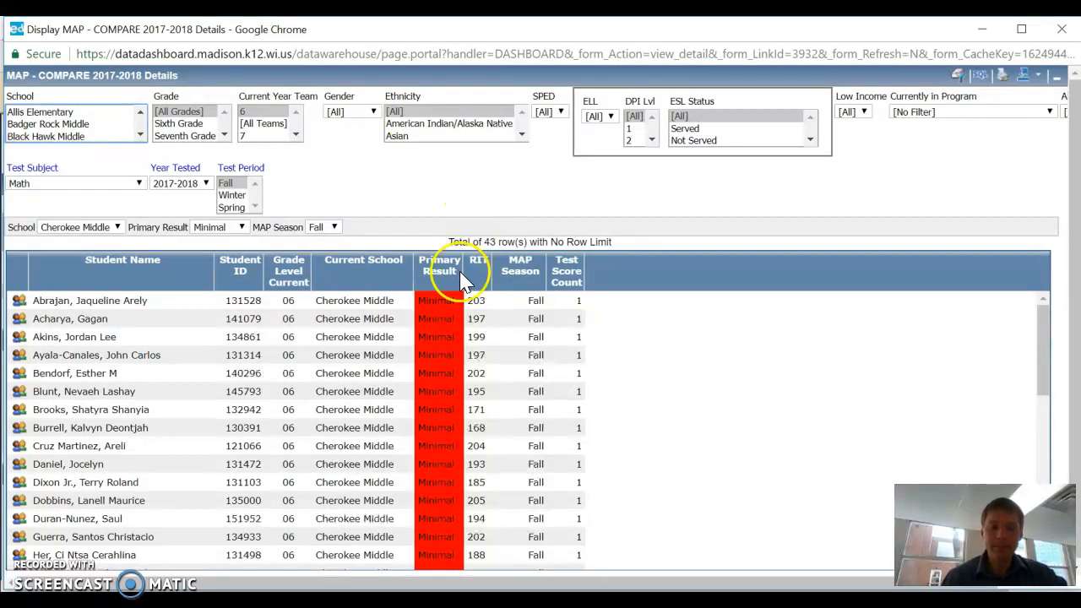
Switch back to the Google Sheets spreadsheet and move the Student ID column in front of the Student Name column
{"action": "left_click", "coordinate": [482, 601]}
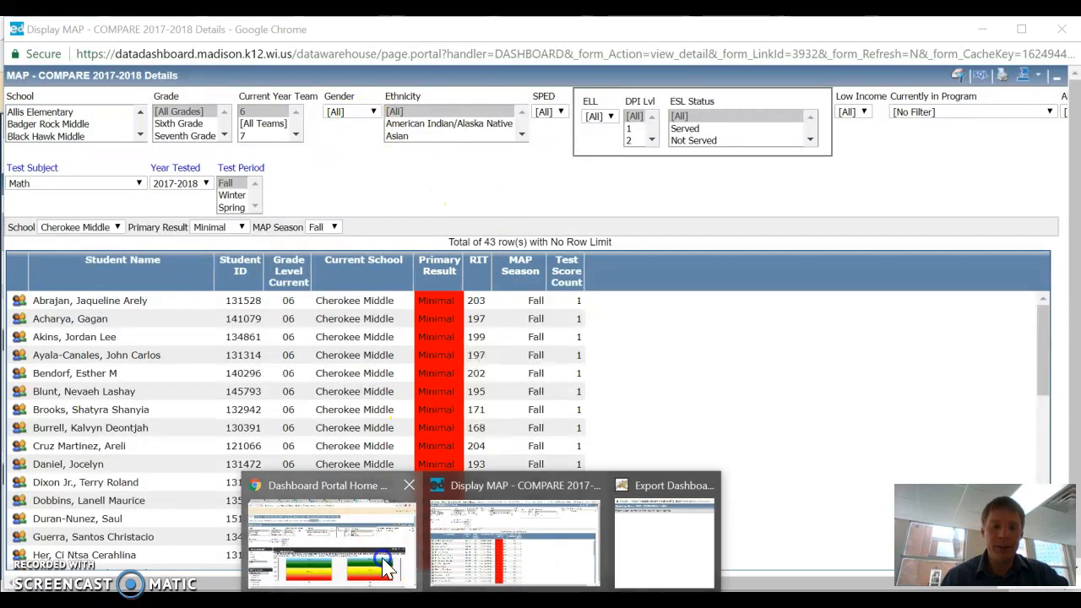
{"action": "left_click", "coordinate": [330, 541]}
{"action": "left_click", "coordinate": [342, 28]}
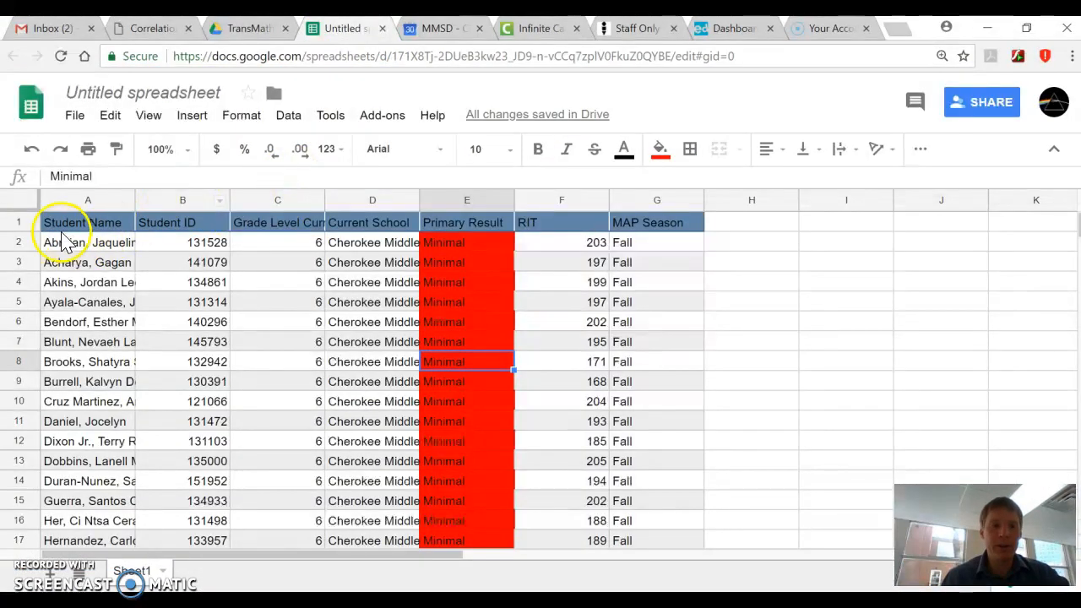
{"action": "left_click", "coordinate": [194, 201]}
{"action": "left_click_drag", "start_coordinate": [193, 200], "coordinate": [90, 201]}
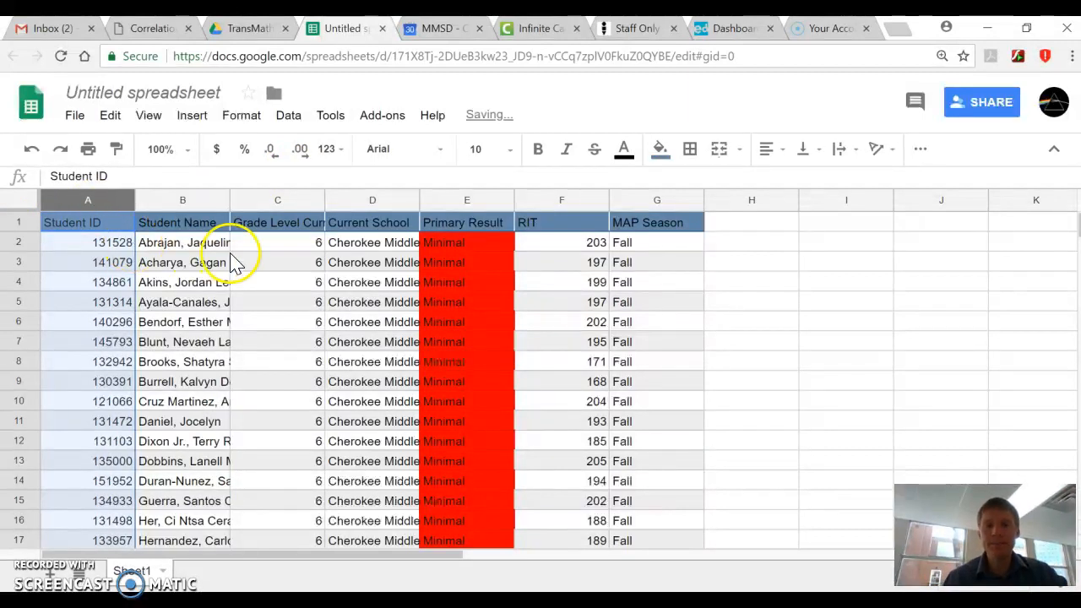